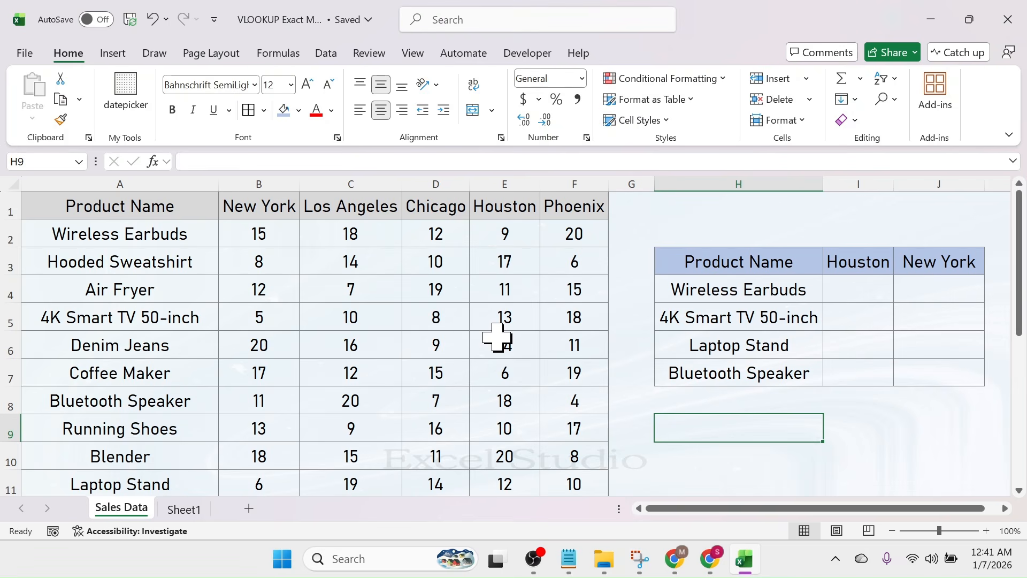
# - Examine the product sales by city in the source table and the summary table's products and Houston and New York headings
pyautogui.moveTo(165, 208); pyautogui.dragTo(179, 402)
pyautogui.moveTo(281, 234); pyautogui.dragTo(561, 434)
pyautogui.click(369, 289)
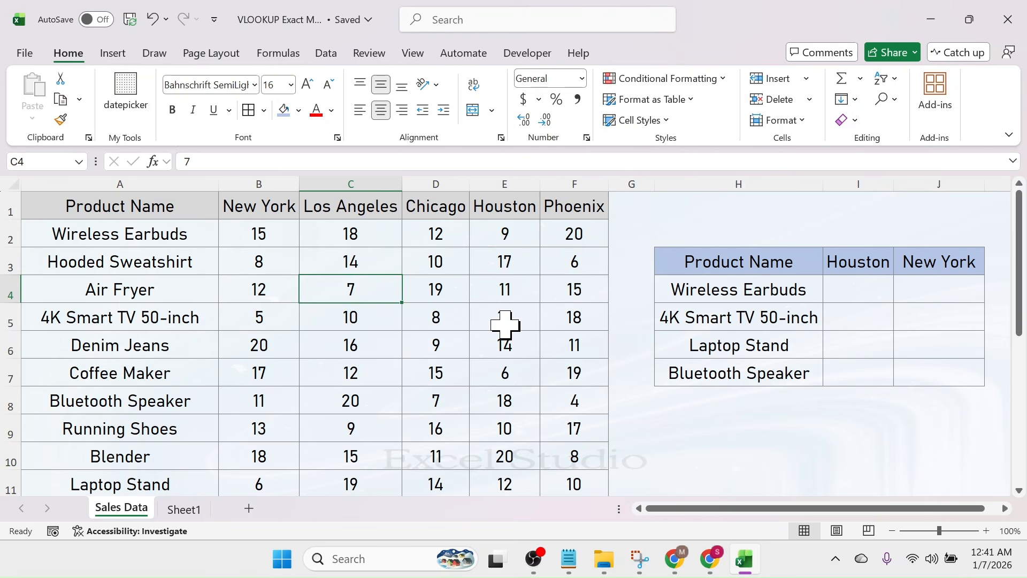
pyautogui.moveTo(179, 236); pyautogui.dragTo(187, 440)
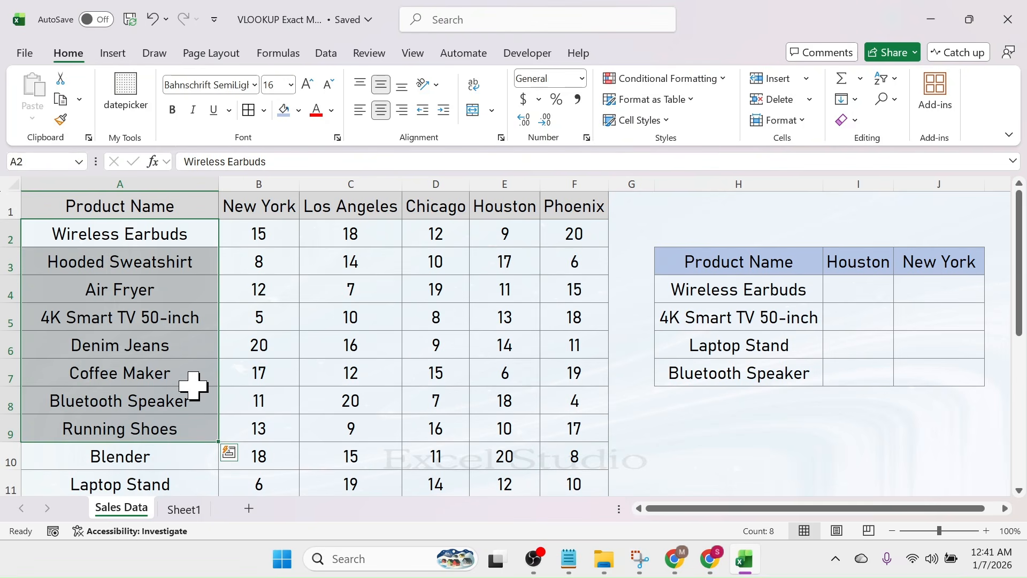
pyautogui.moveTo(738, 260); pyautogui.dragTo(926, 367)
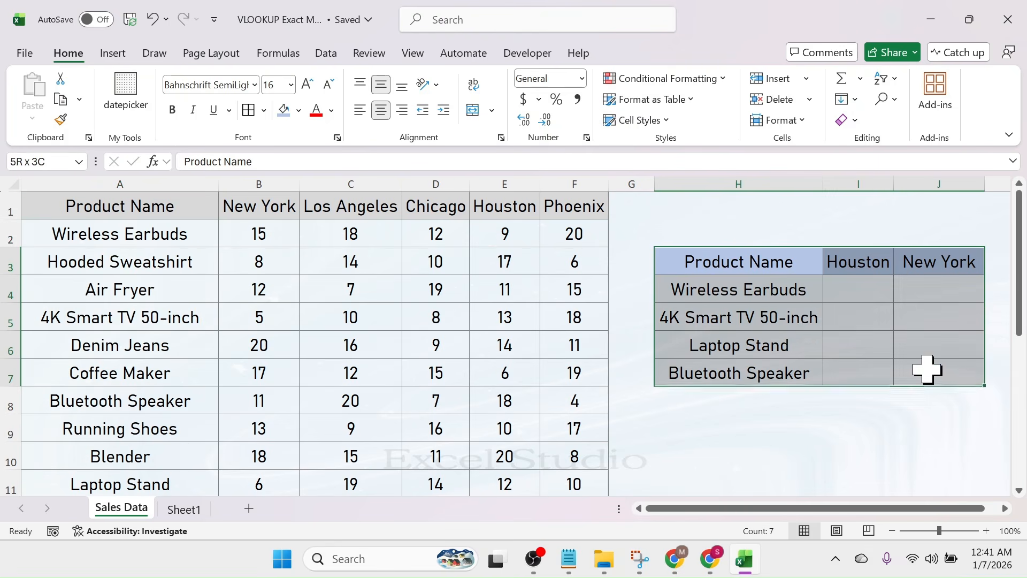
pyautogui.click(772, 295)
pyautogui.click(771, 319)
pyautogui.click(769, 348)
pyautogui.click(766, 397)
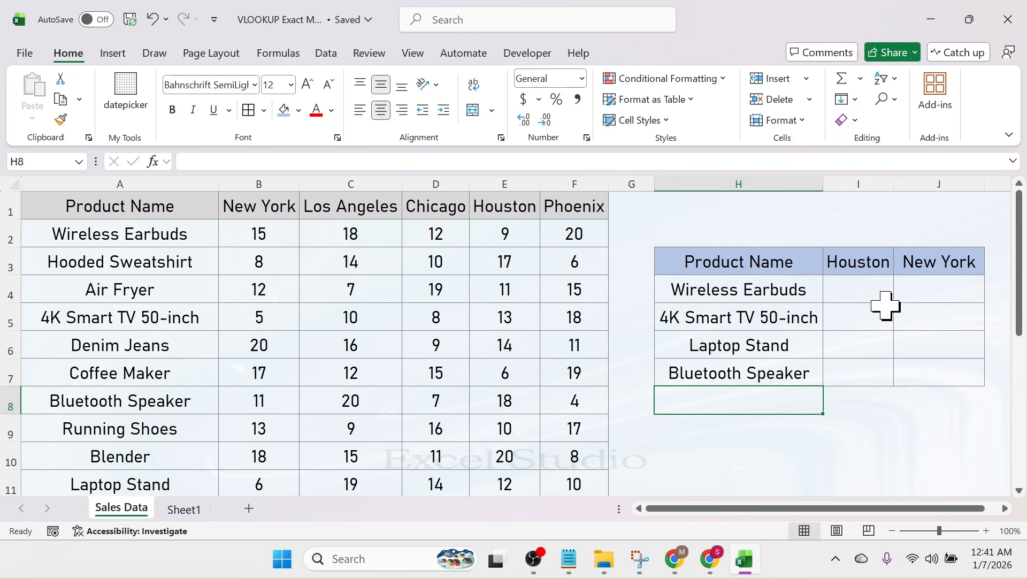
pyautogui.moveTo(795, 303); pyautogui.dragTo(764, 372)
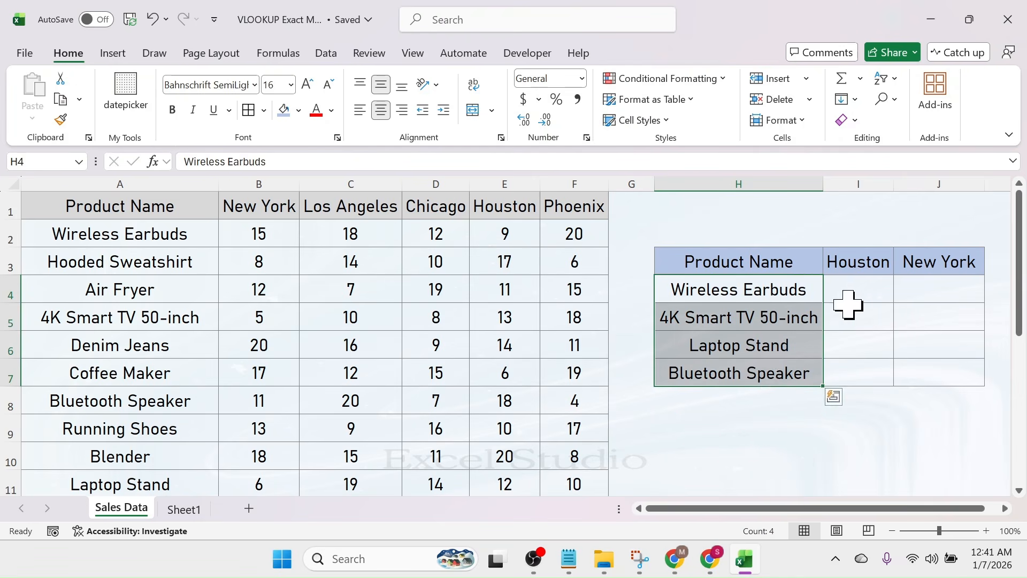
pyautogui.moveTo(874, 268); pyautogui.dragTo(940, 264)
pyautogui.click(789, 428)
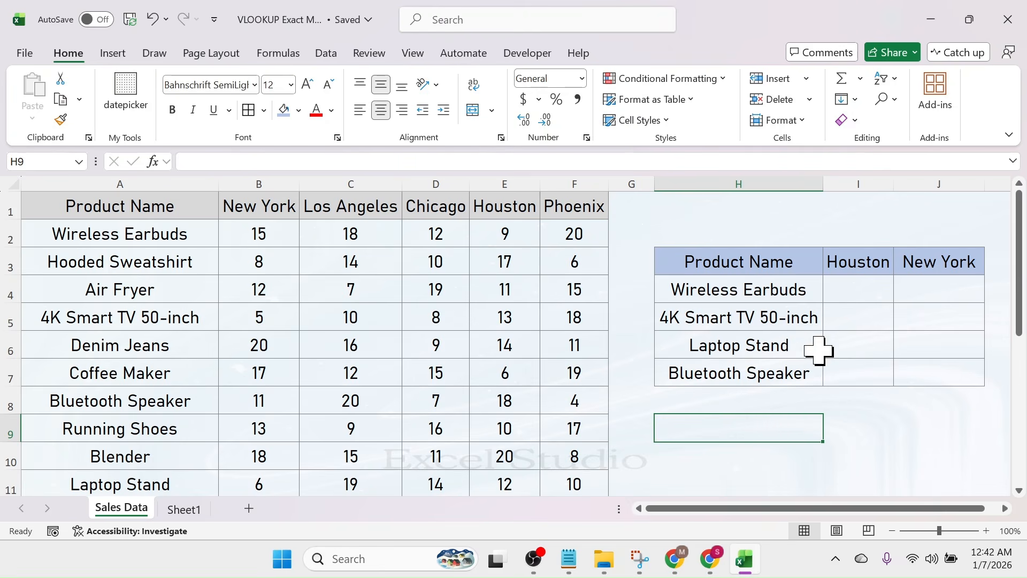
# - Start a VLOOKUP formula in I4 for the Wireless Earbuds Houston sales, using $H4 as the lookup value with its column locked
pyautogui.click(853, 289)
pyautogui.write('=')
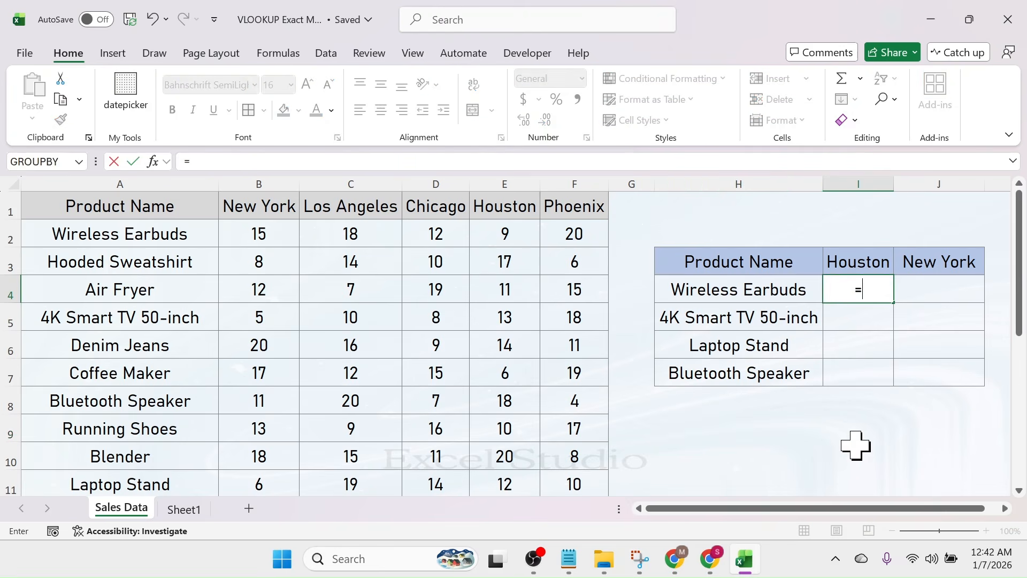
pyautogui.write('VLOOKUP')
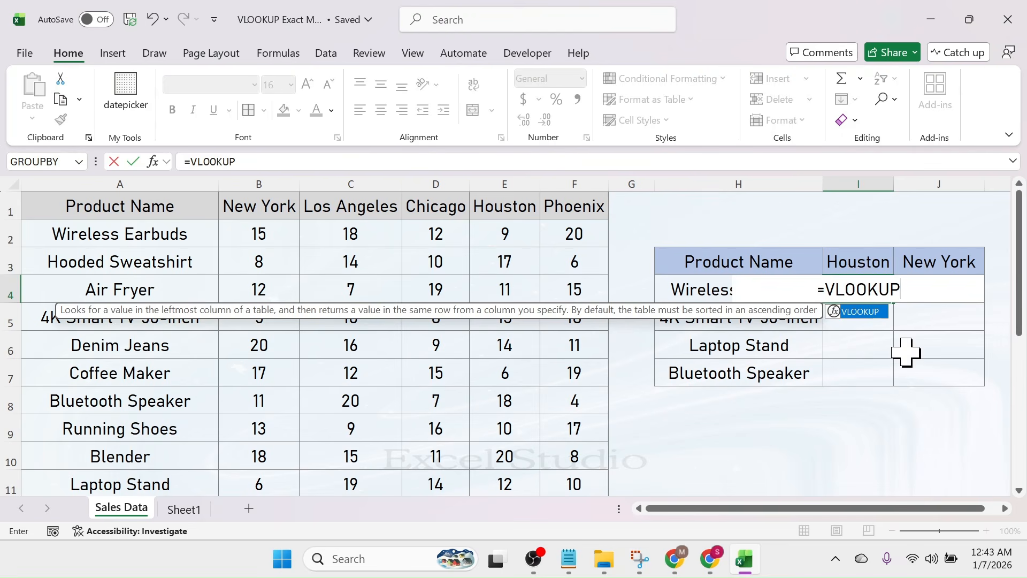
pyautogui.write('(')
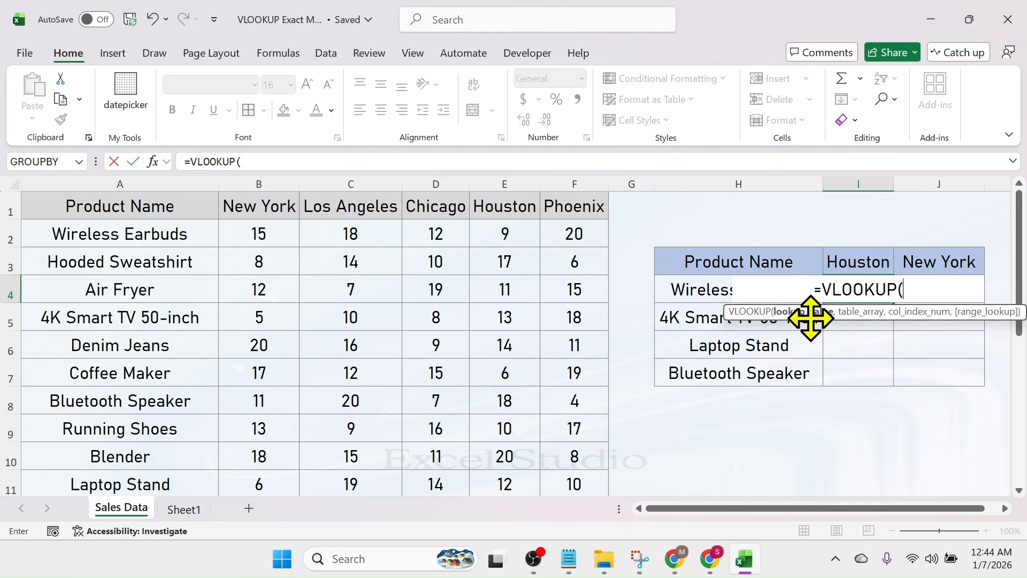
pyautogui.click(704, 290)
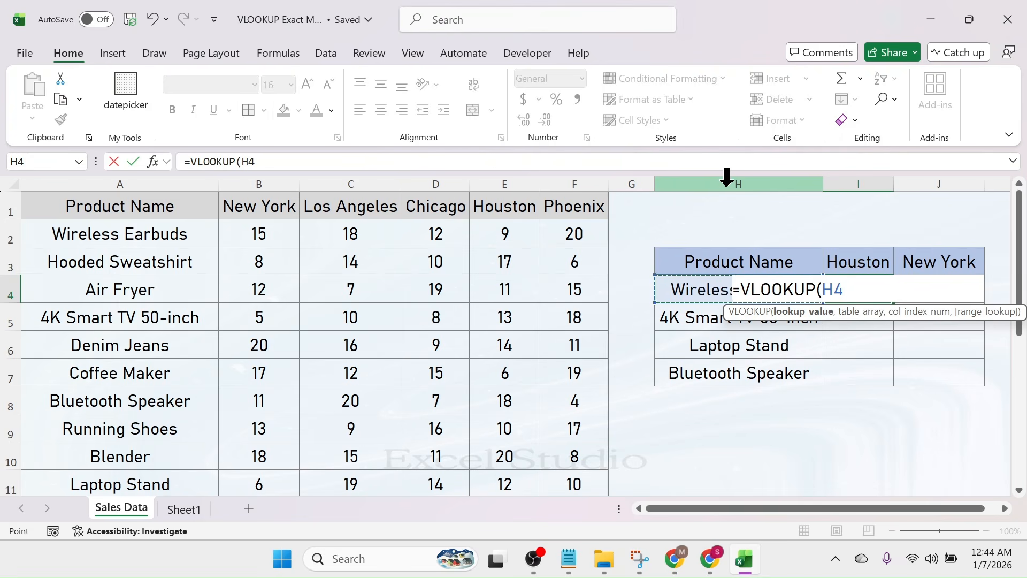
pyautogui.click(824, 289)
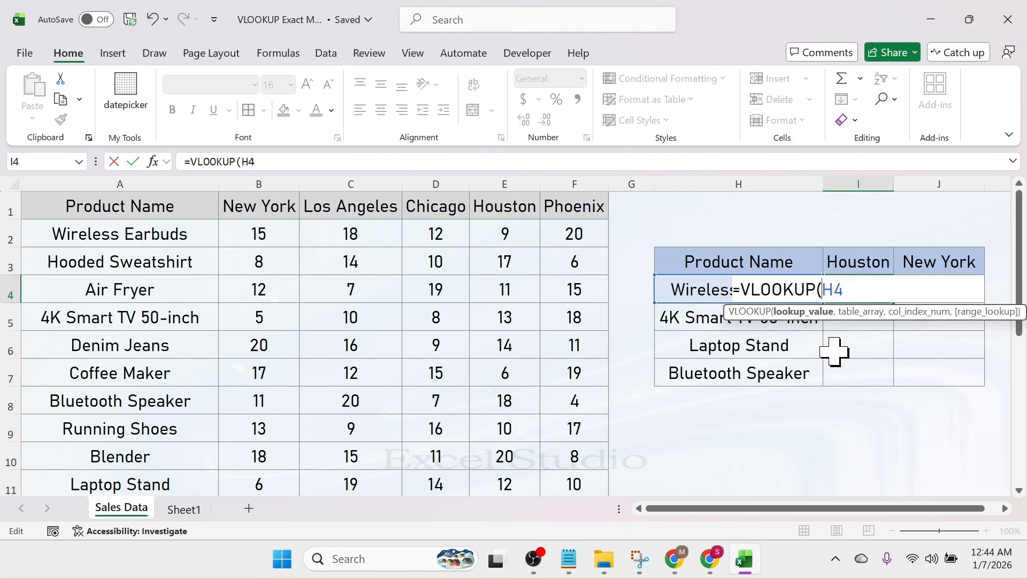
pyautogui.write('$H4,')
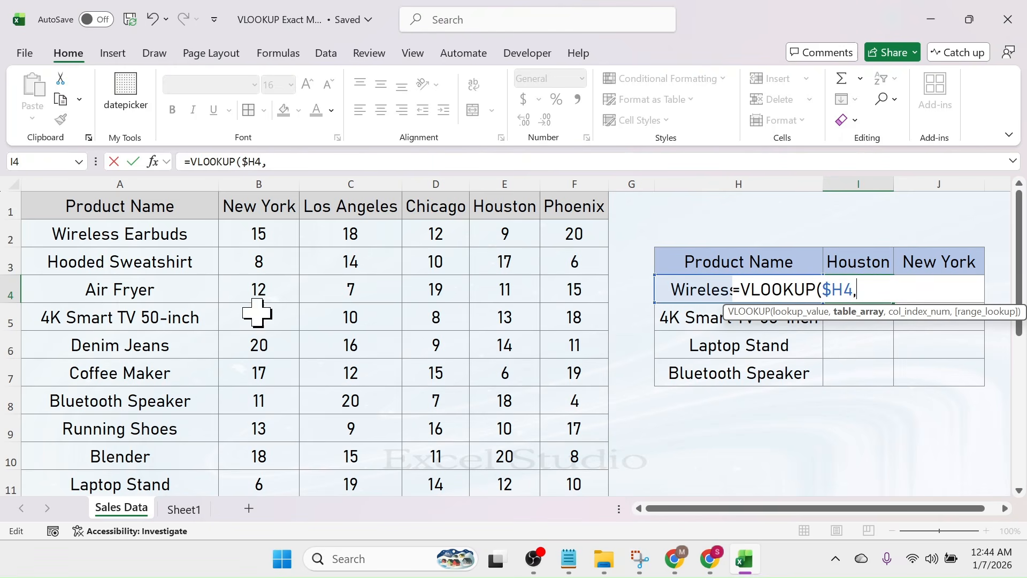
# - Use the whole sales table as the formula's table array, as the absolute range $A$1:$F$11
pyautogui.click(135, 209)
pyautogui.moveTo(134, 209); pyautogui.dragTo(580, 490)
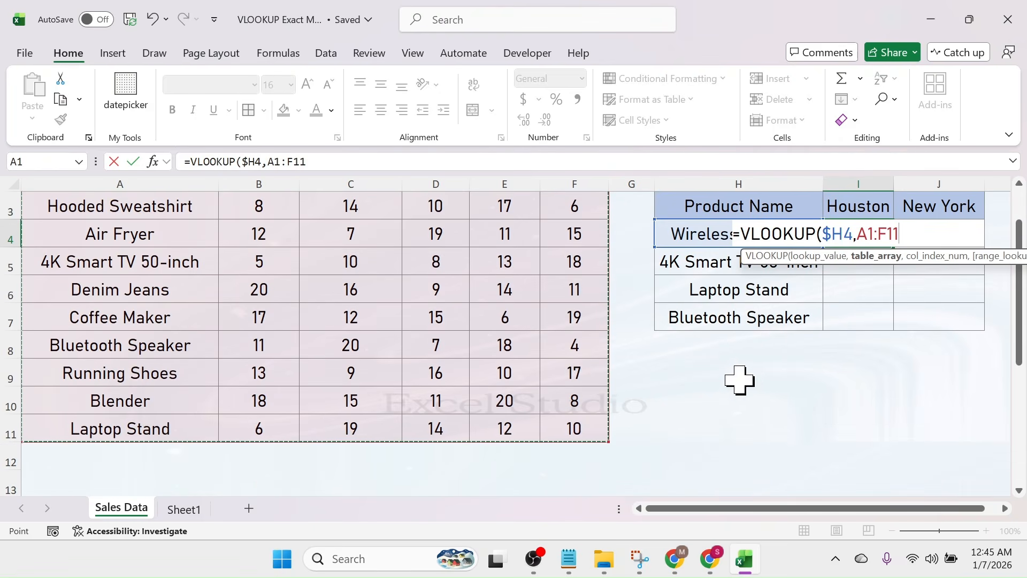
pyautogui.scroll(1, 775, 364)
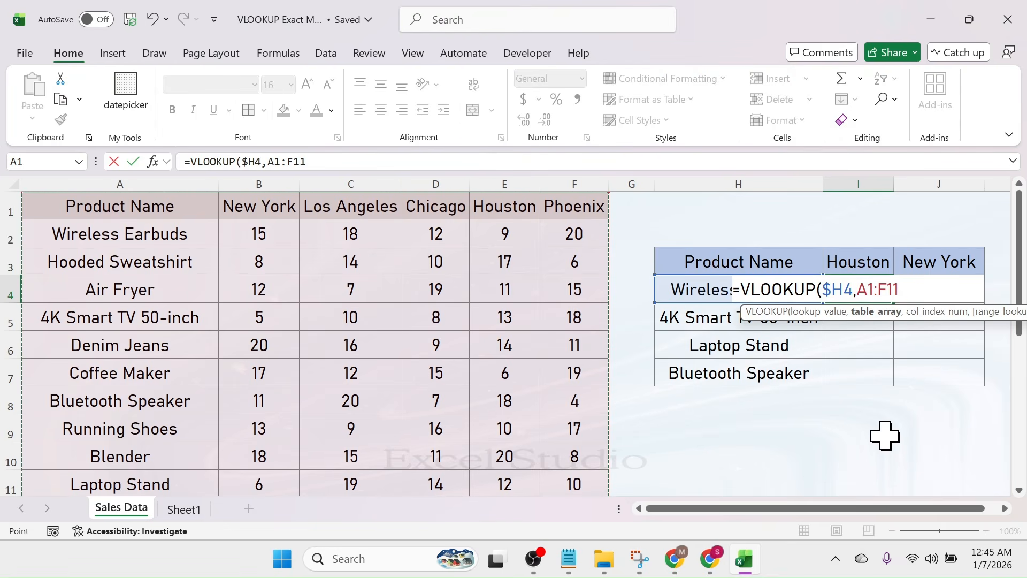
pyautogui.press('F4')
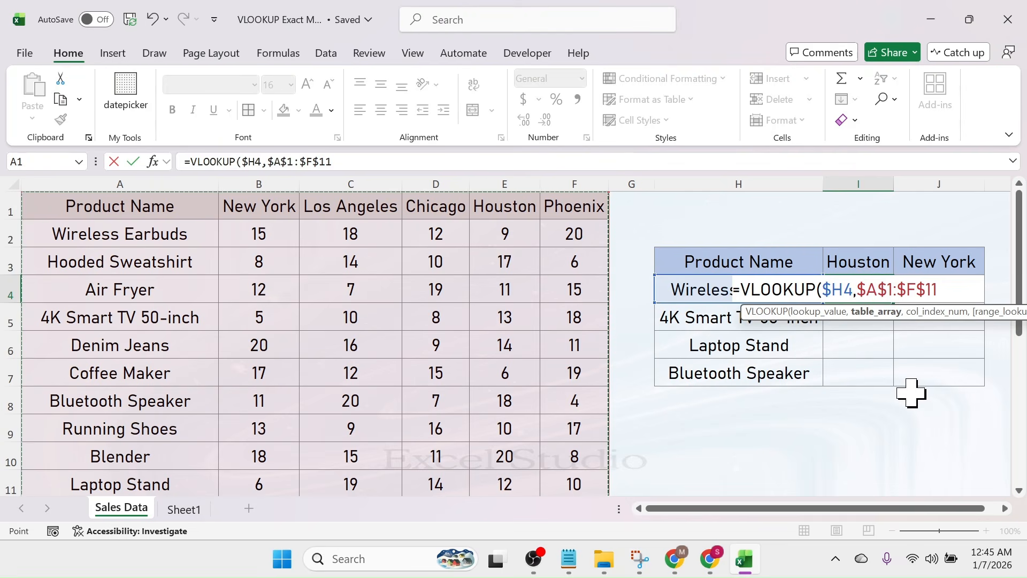
# - Complete the I4 VLOOKUP with column index 5 and FALSE for an exact match, and check its result against the source table
pyautogui.write(',5')
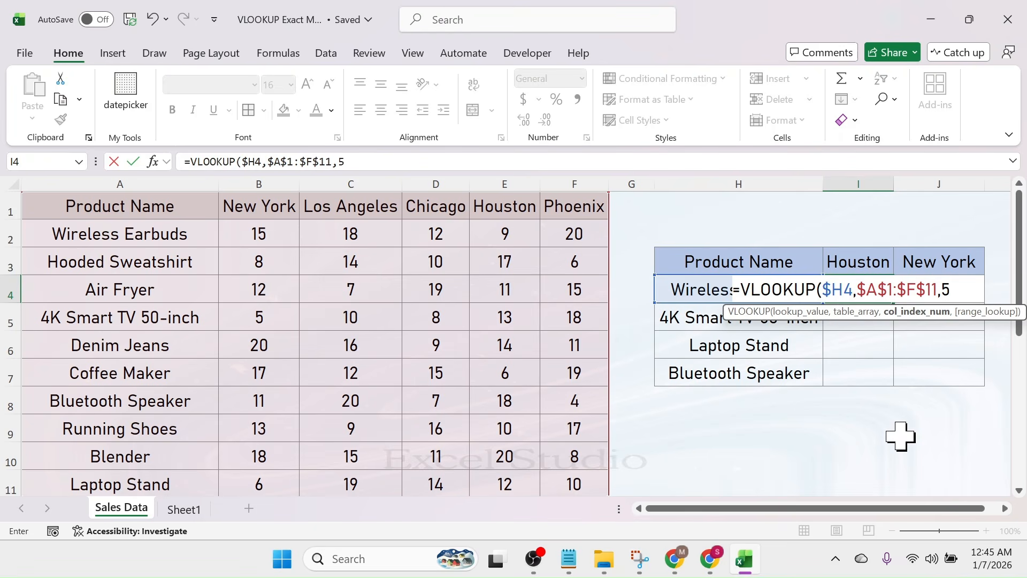
pyautogui.write(',')
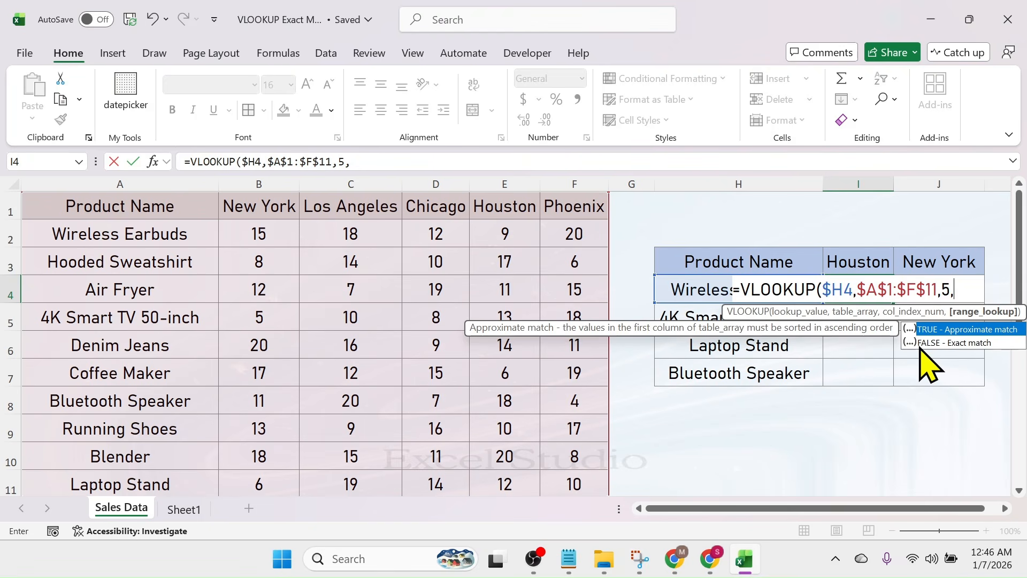
pyautogui.doubleClick(952, 345)
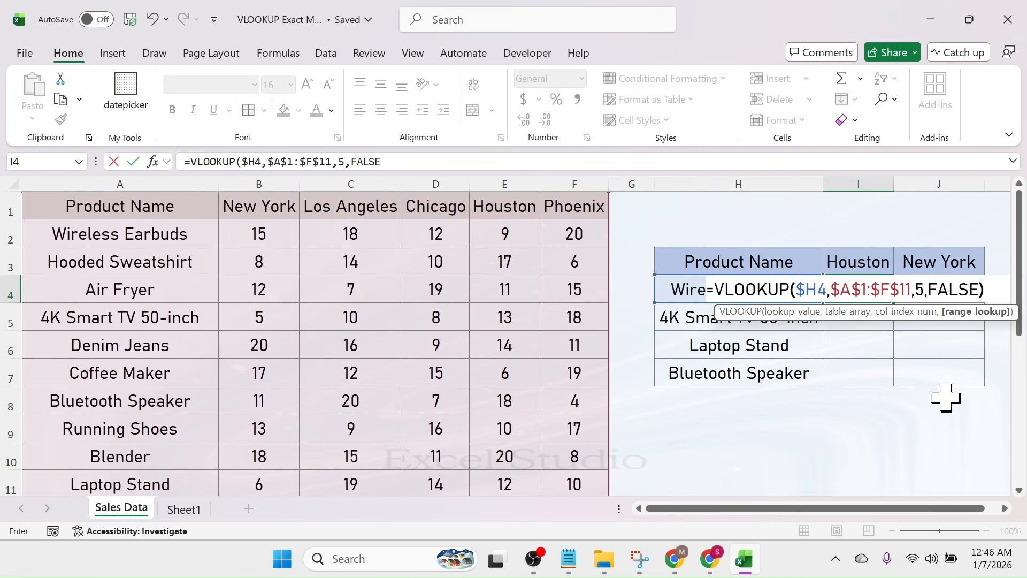
pyautogui.write(')')
pyautogui.press('Return')
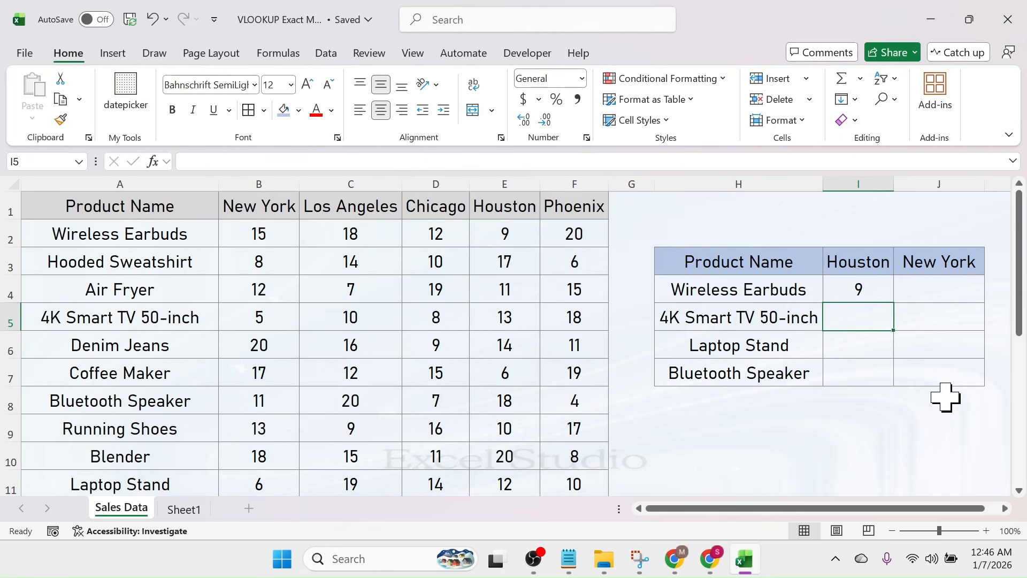
pyautogui.click(856, 291)
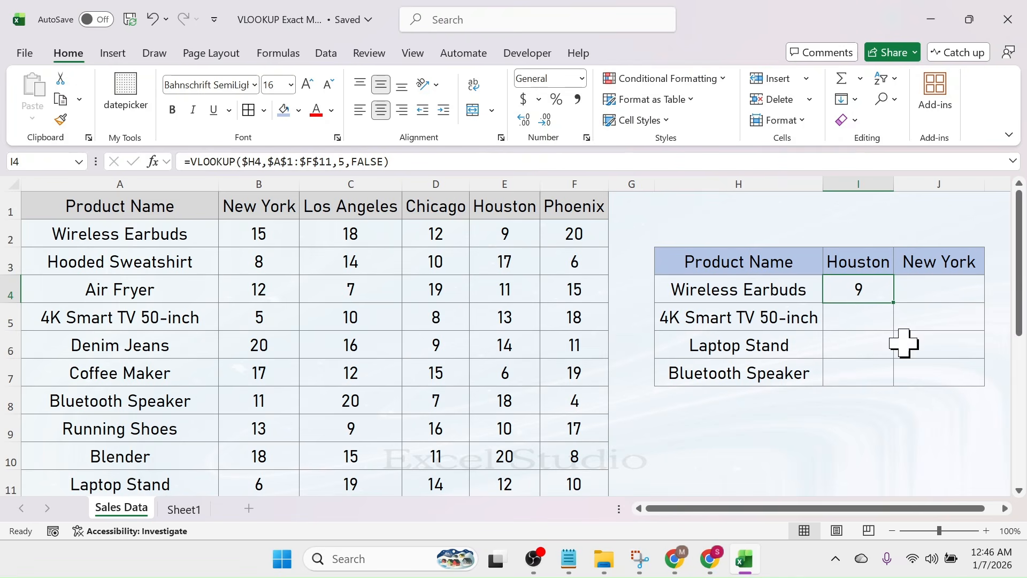
pyautogui.click(512, 235)
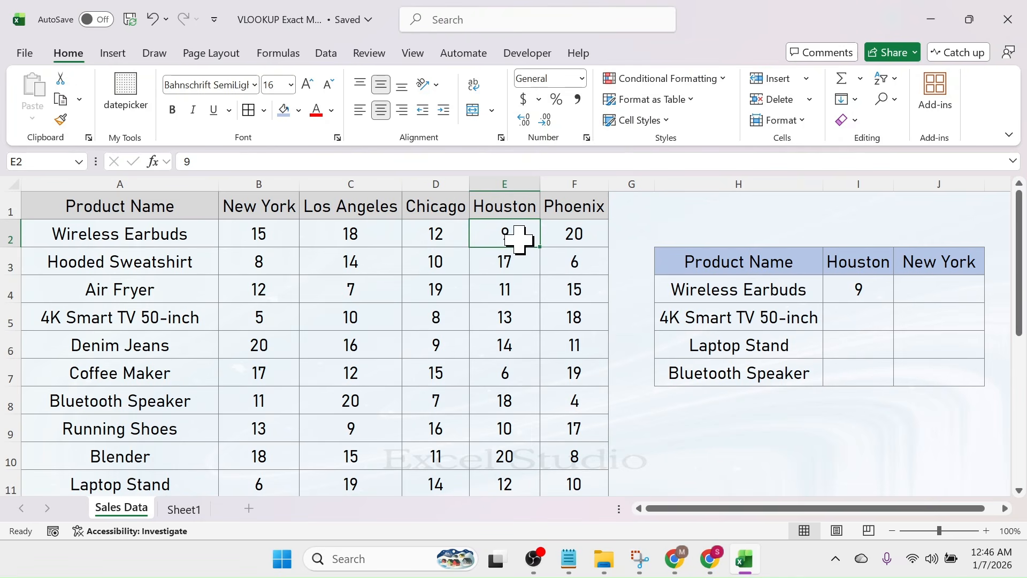
# - Copy the VLOOKUP formula from I4 across to the New York cell J4
pyautogui.click(841, 290)
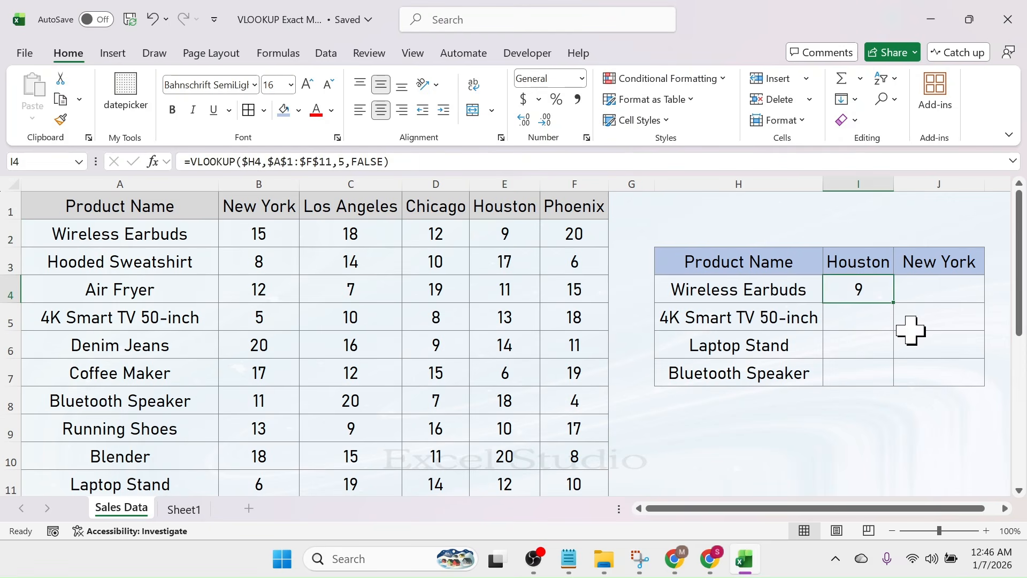
pyautogui.moveTo(896, 302); pyautogui.dragTo(971, 298)
pyautogui.click(950, 293)
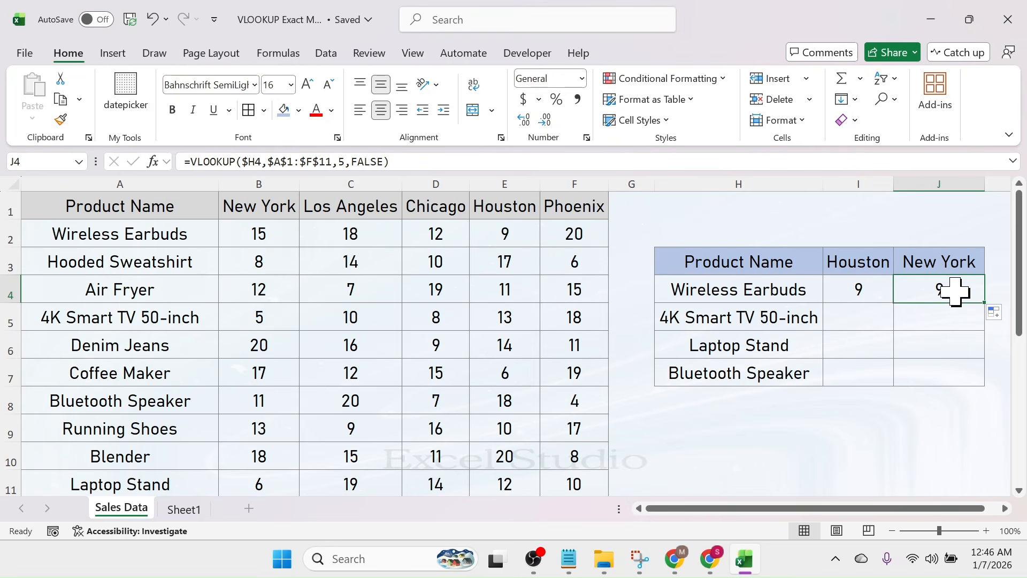
# - Change the column index in J4's VLOOKUP formula to 2 so that it returns New York sales
pyautogui.doubleClick(953, 291)
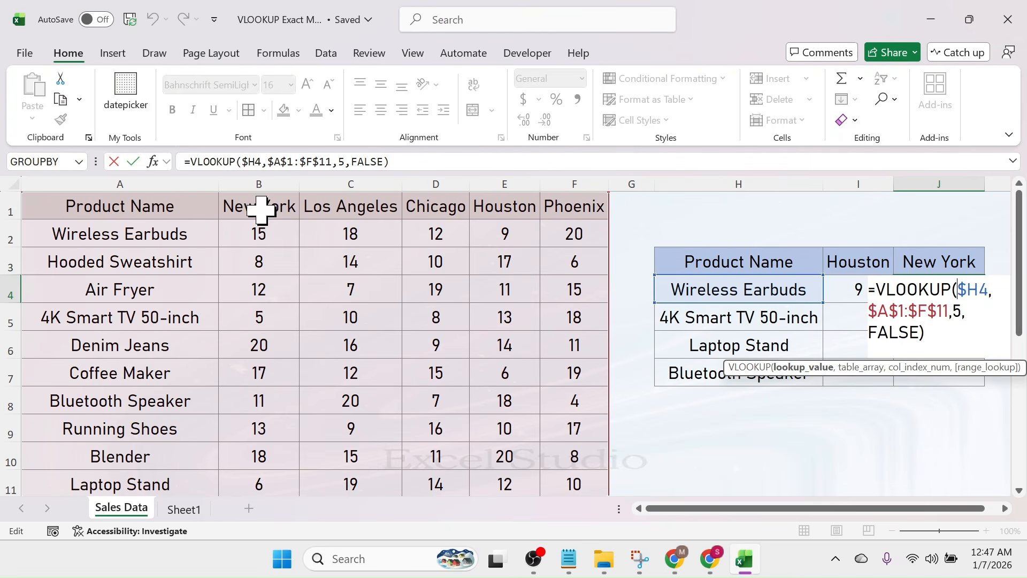
pyautogui.click(960, 313)
pyautogui.press('BackSpace')
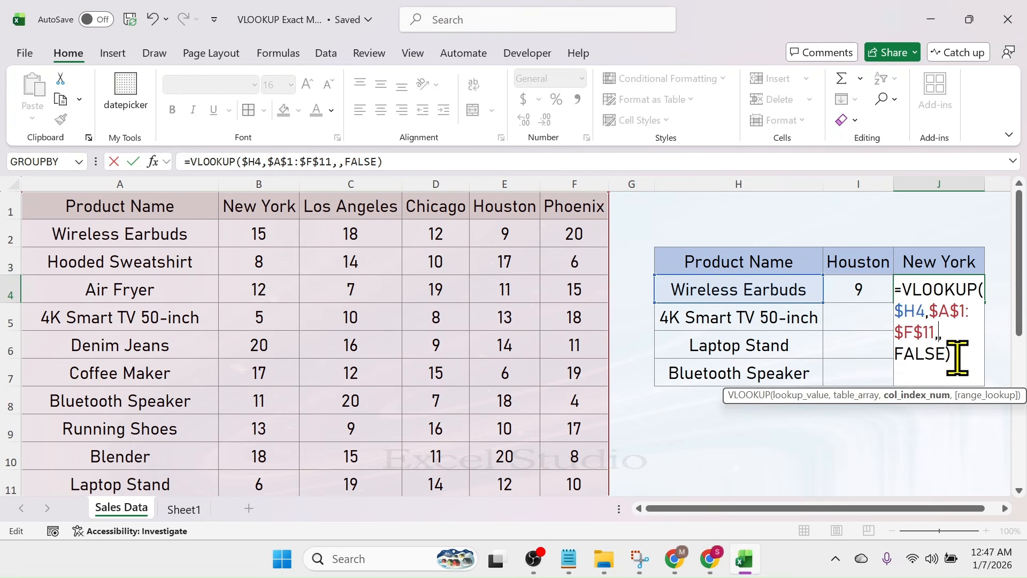
pyautogui.write('2')
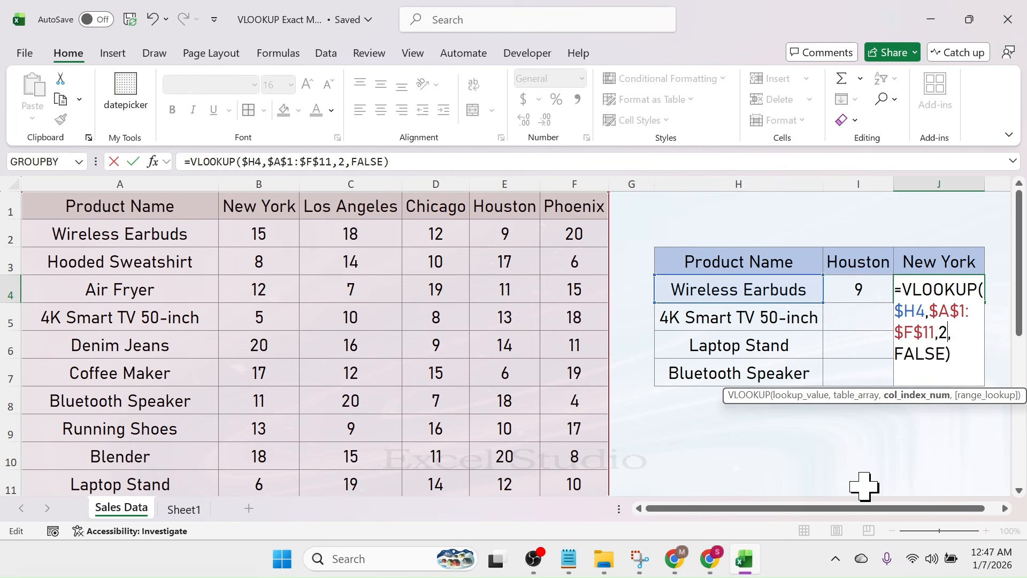
pyautogui.press('Return')
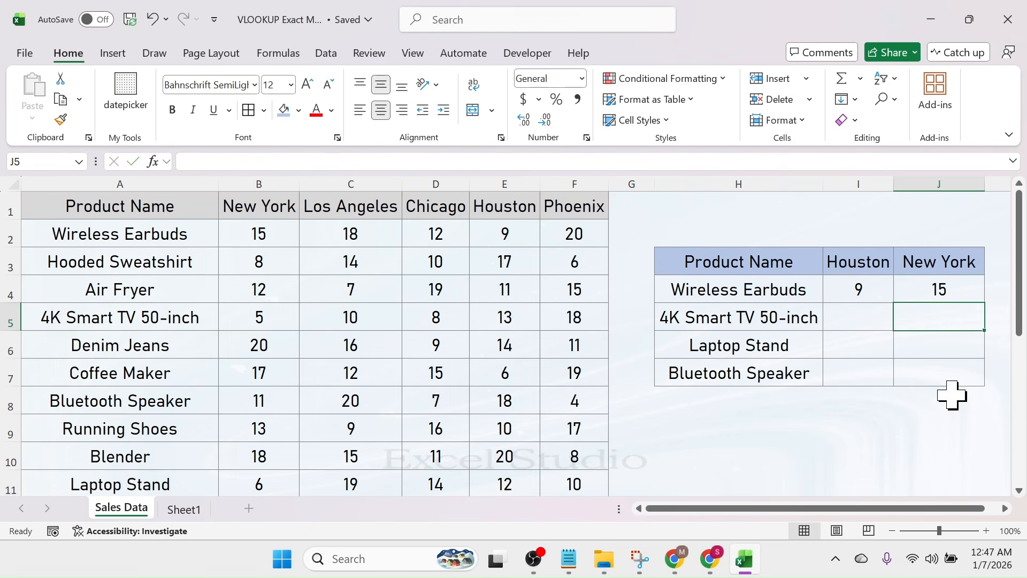
# - Check J4 against the source table and fill the I4:J4 formulas down through row 7 for the remaining products
pyautogui.click(934, 293)
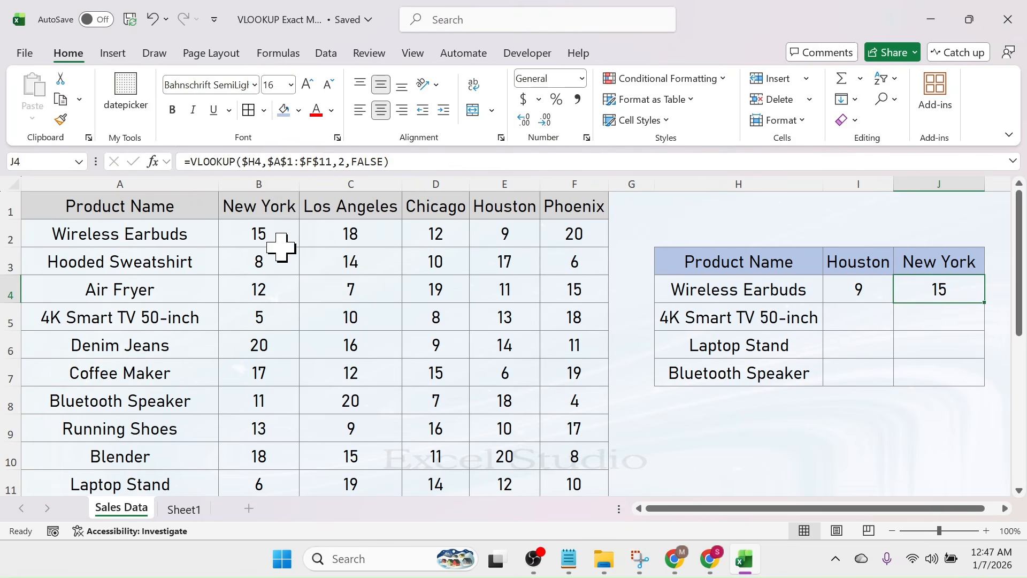
pyautogui.click(259, 231)
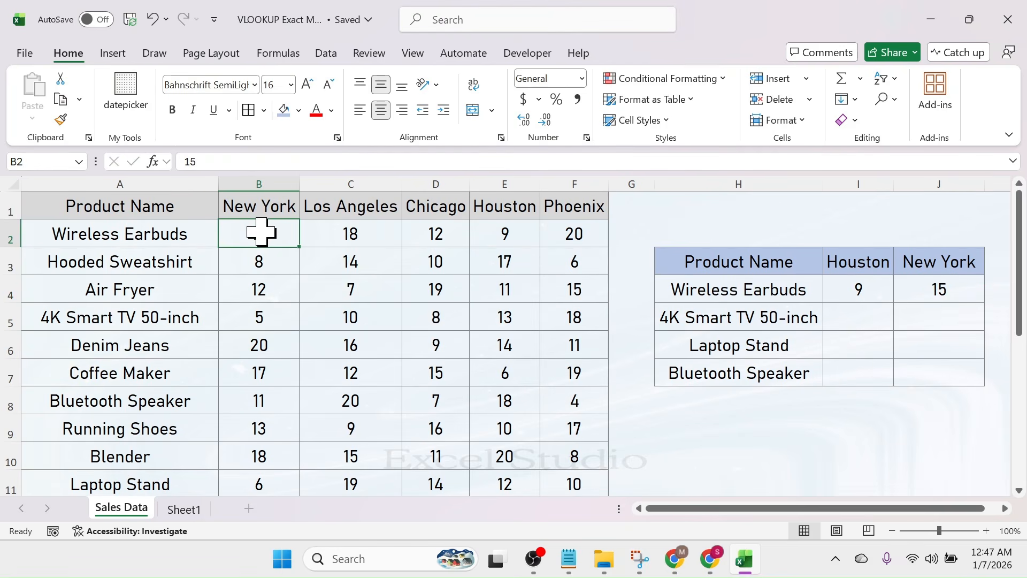
pyautogui.moveTo(865, 289); pyautogui.dragTo(972, 376)
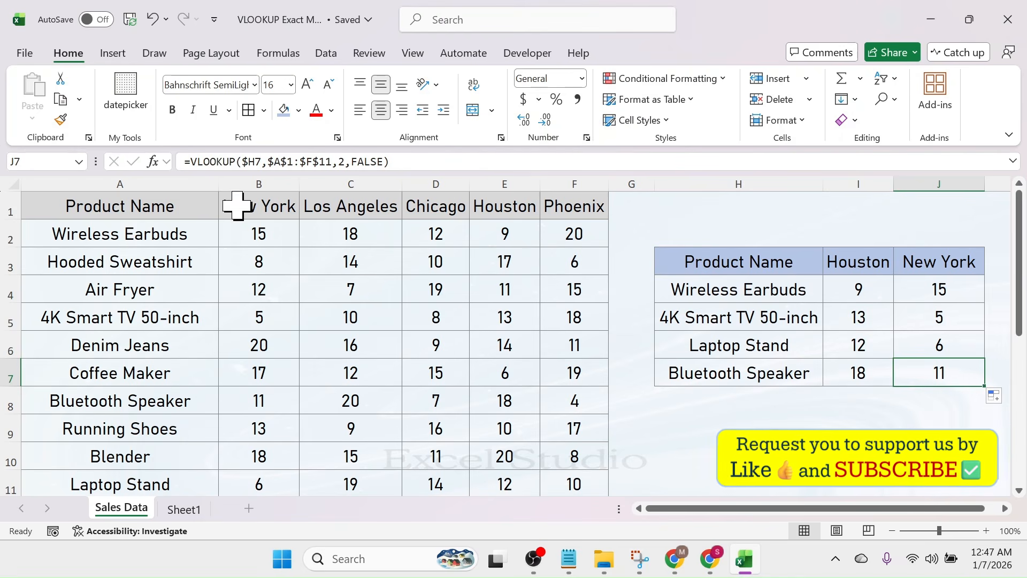
# - Review the source data, the completed summary table and the VLOOKUP formula in J4
pyautogui.moveTo(147, 205); pyautogui.dragTo(569, 452)
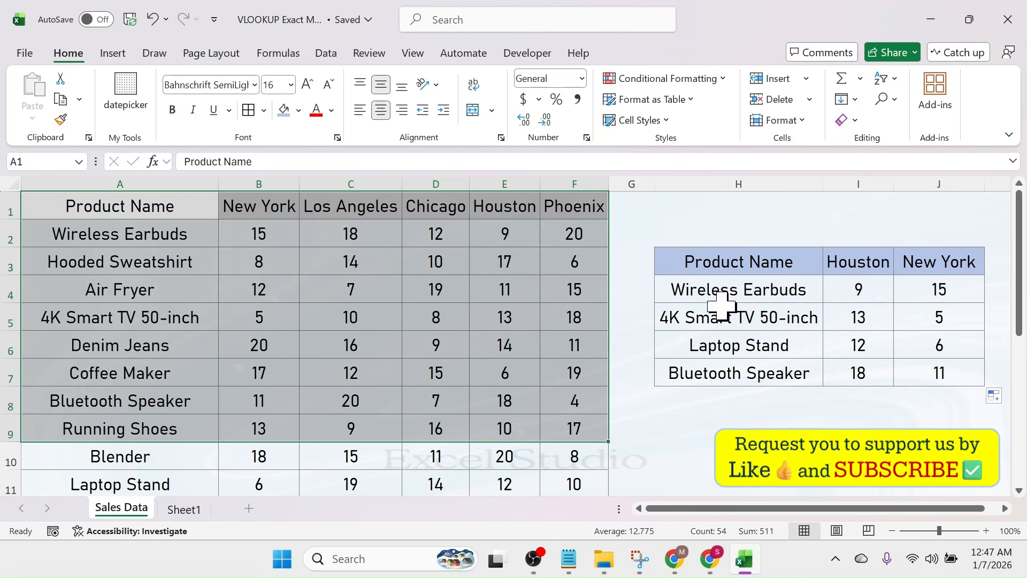
pyautogui.click(727, 262)
pyautogui.moveTo(728, 262); pyautogui.dragTo(763, 381)
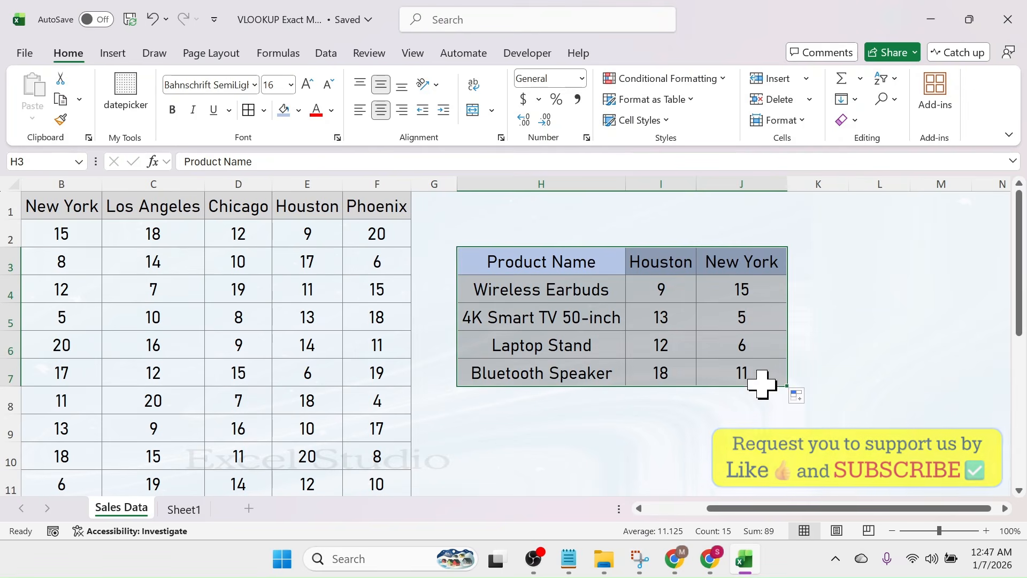
pyautogui.moveTo(771, 512); pyautogui.dragTo(713, 513)
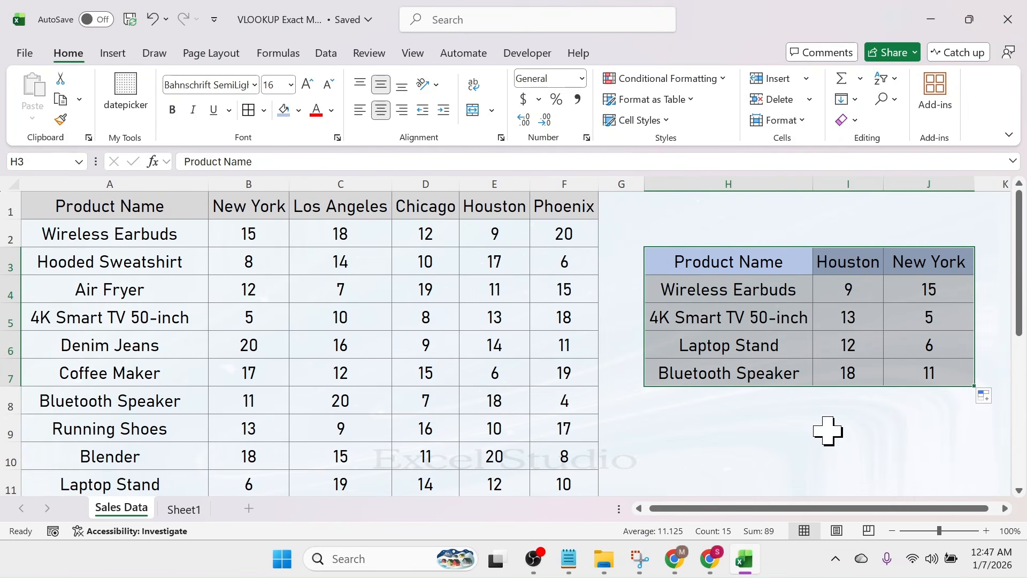
pyautogui.click(819, 428)
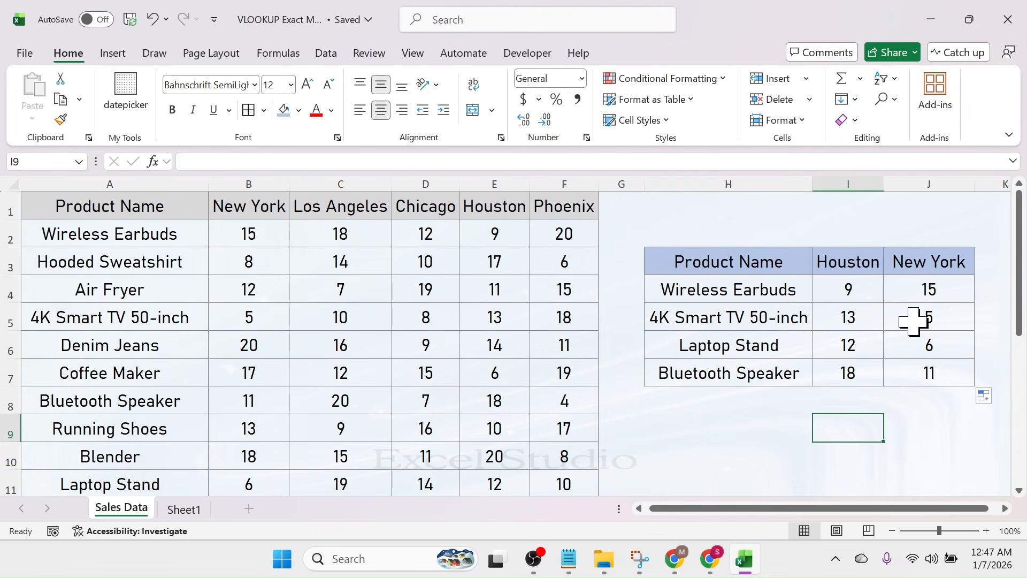
pyautogui.click(933, 293)
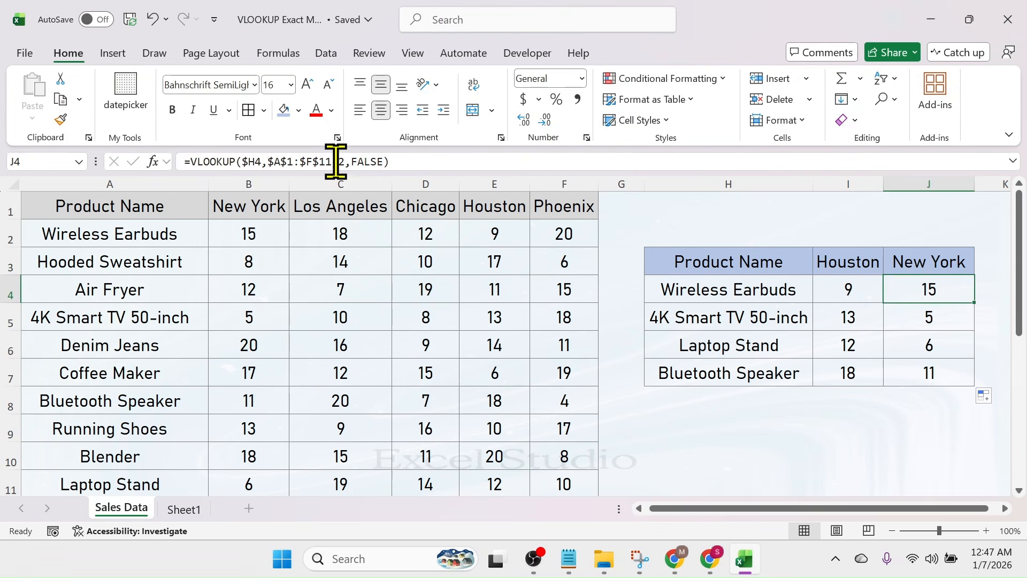